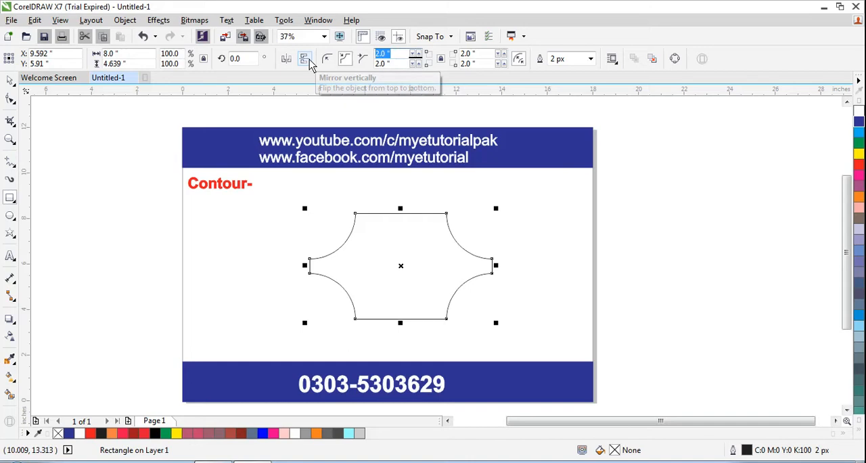
# - Set the rectangle's corner radii to 0 and move it to about X 8.4, Y 6.1 inches
pyautogui.write('0')
pyautogui.press('Tab')
pyautogui.write('0')
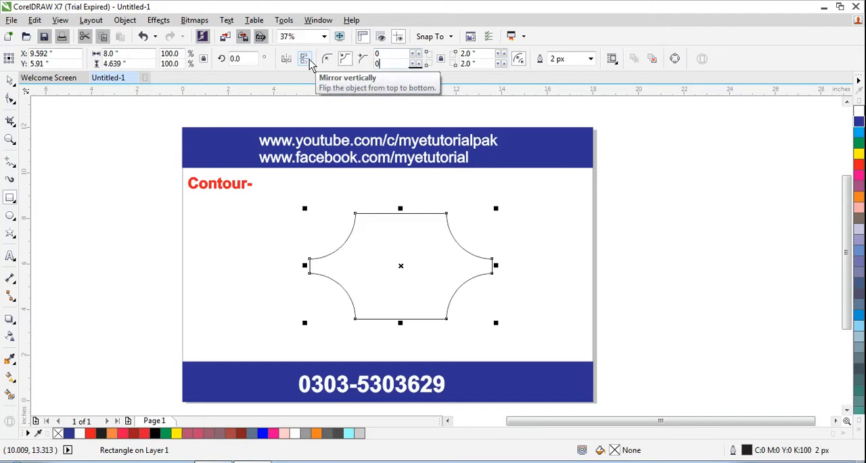
pyautogui.press('Return')
pyautogui.click(332, 247)
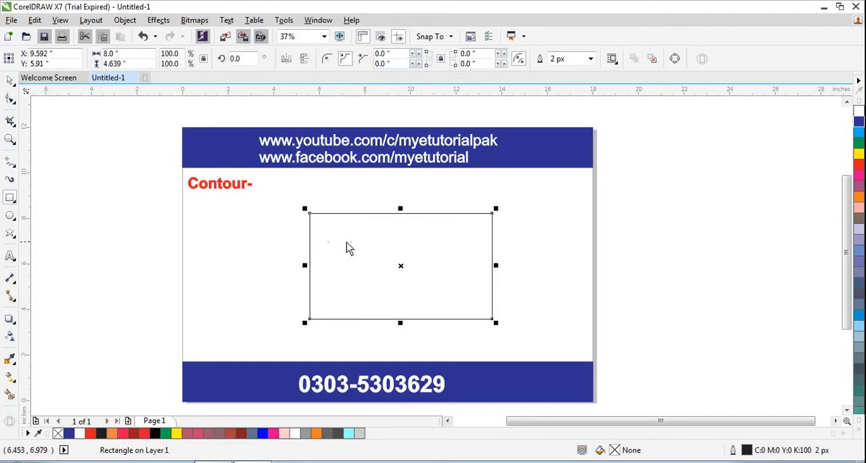
pyautogui.click(10, 80)
pyautogui.moveTo(359, 254); pyautogui.dragTo(331, 250)
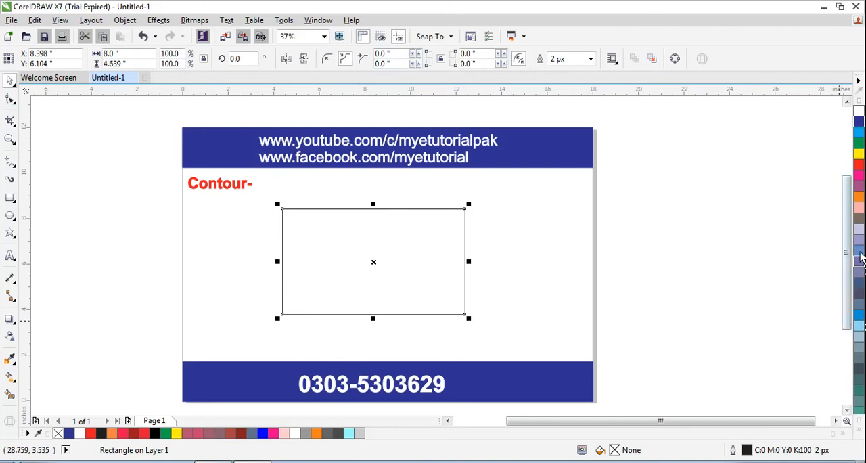
# - Fill the rectangle with green and give it a 50% black outline 25 px wide
pyautogui.rightClick(857, 143)
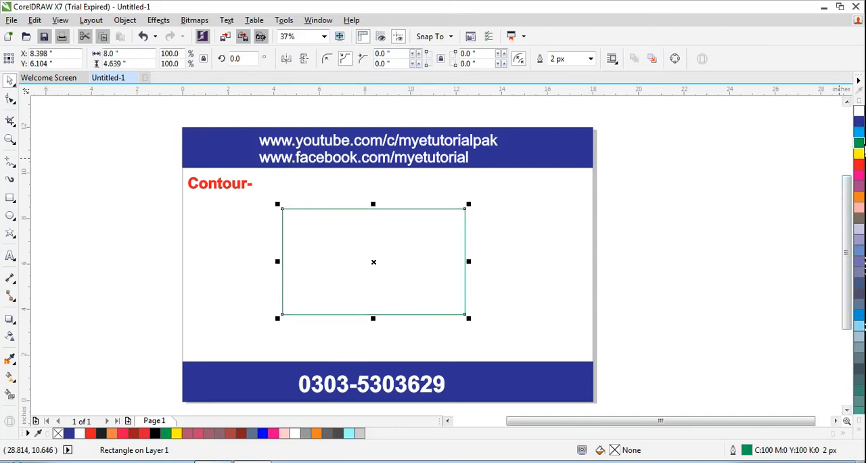
pyautogui.click(860, 432)
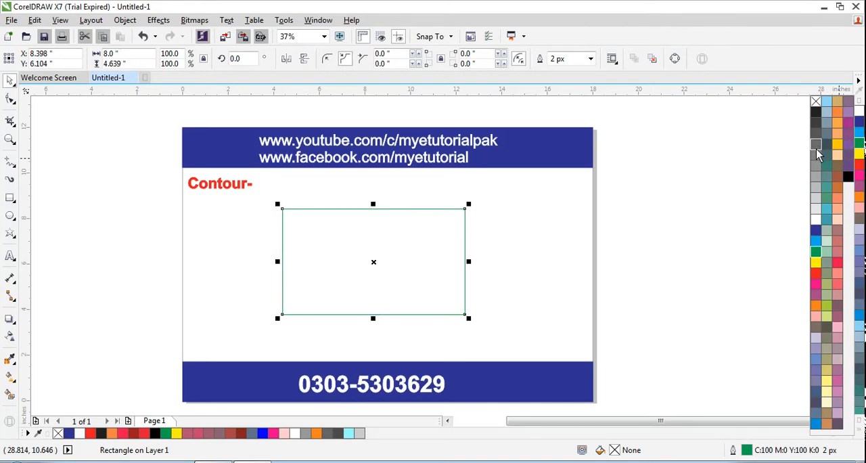
pyautogui.rightClick(815, 165)
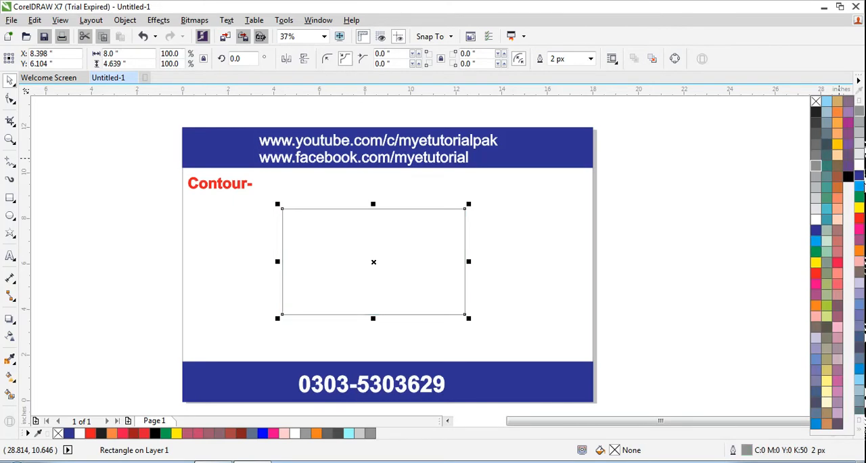
pyautogui.click(815, 251)
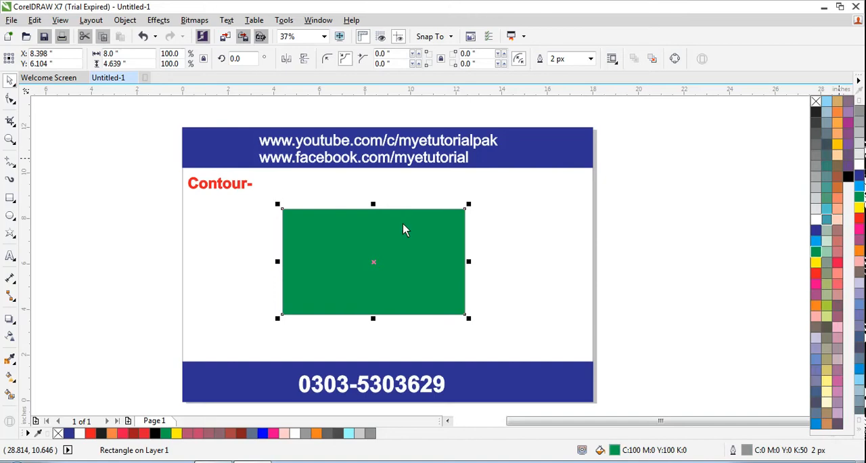
pyautogui.click(591, 59)
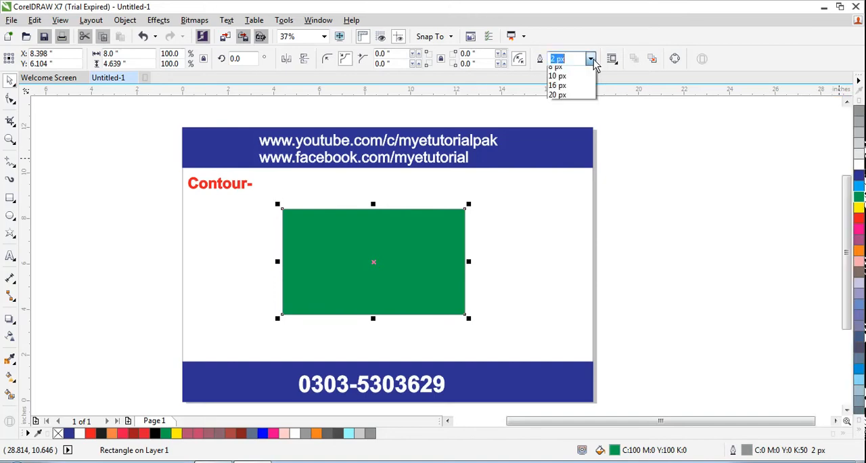
pyautogui.click(563, 174)
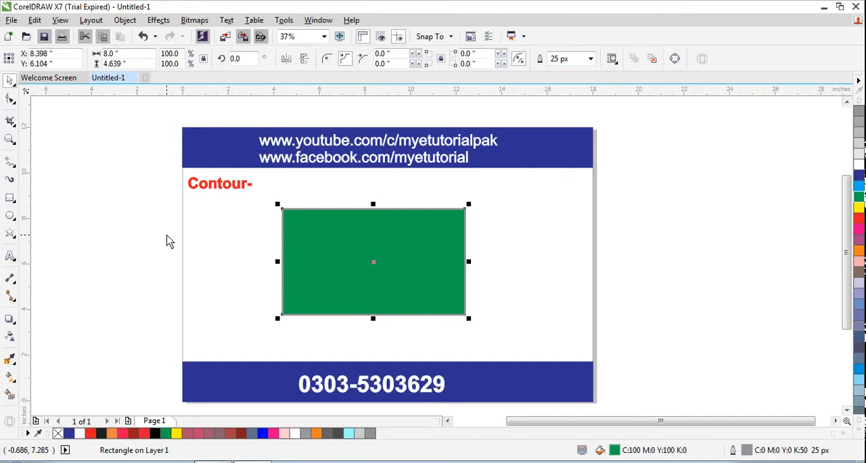
pyautogui.click(256, 284)
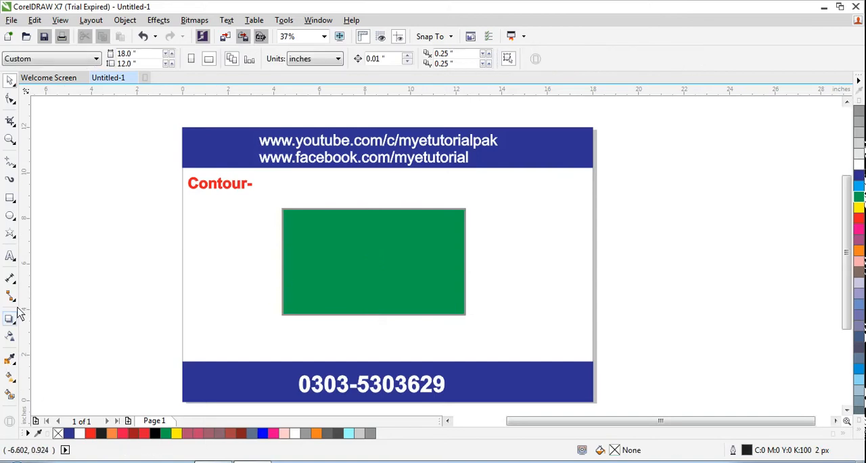
# - Add the artistic text "My E Tutorial" inside the green rectangle
pyautogui.click(11, 255)
pyautogui.click(312, 256)
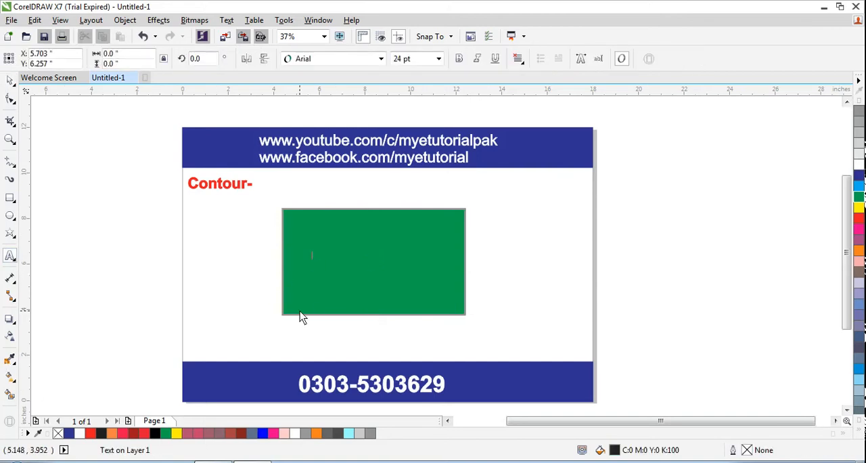
pyautogui.write('My E')
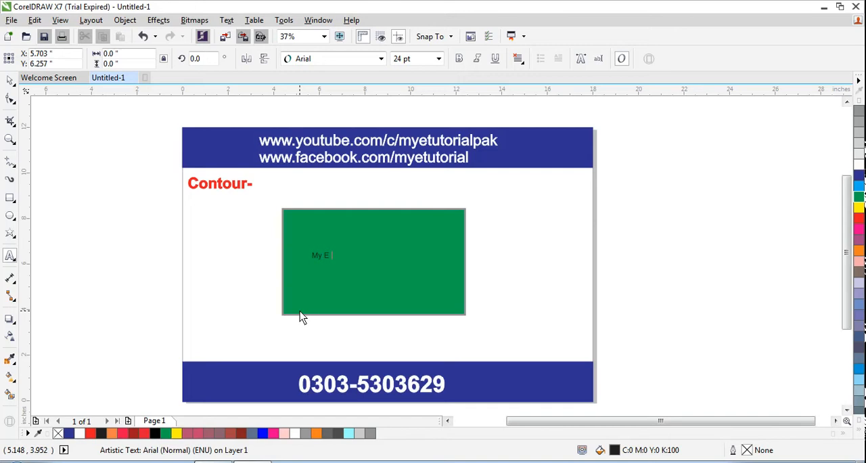
pyautogui.write(' Tutorial')
pyautogui.press('Escape')
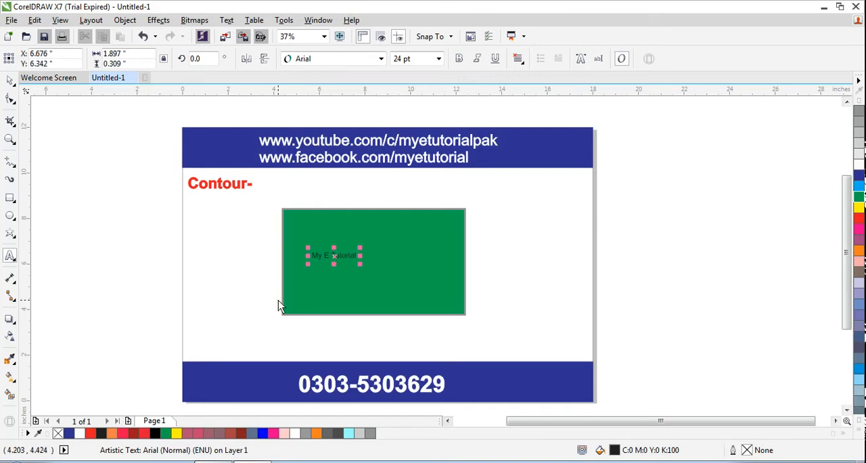
# - Format the "My E Tutorial" text in Bauhaus 93 at 72 pt and centre it on the green rectangle
pyautogui.click(11, 80)
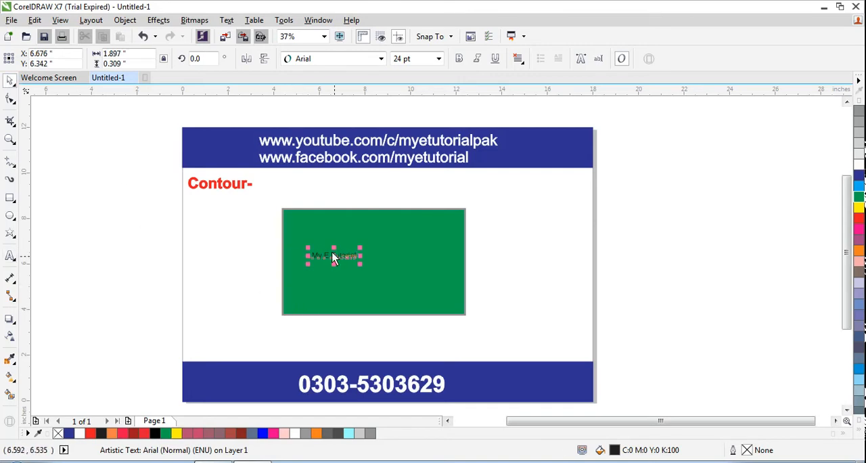
pyautogui.moveTo(332, 253); pyautogui.dragTo(377, 259)
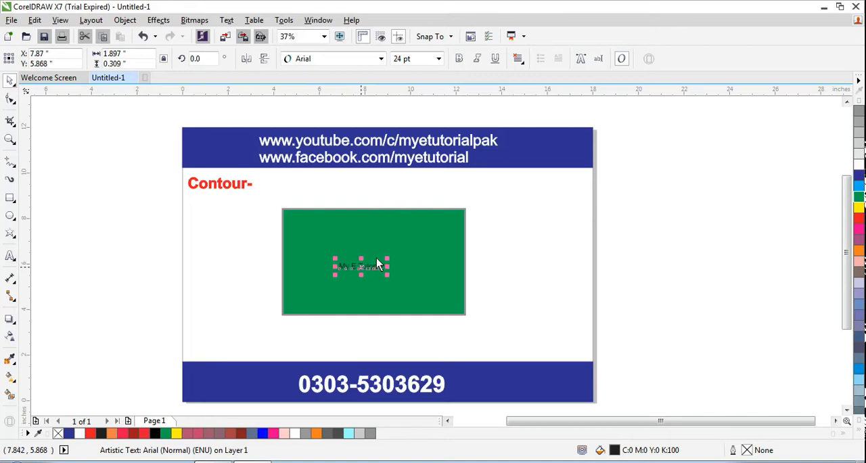
pyautogui.click(379, 60)
pyautogui.click(318, 85)
pyautogui.click(438, 59)
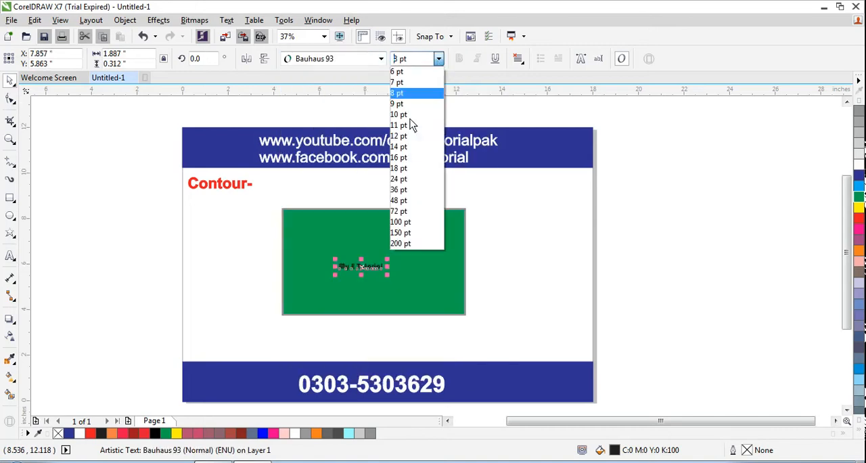
pyautogui.click(404, 209)
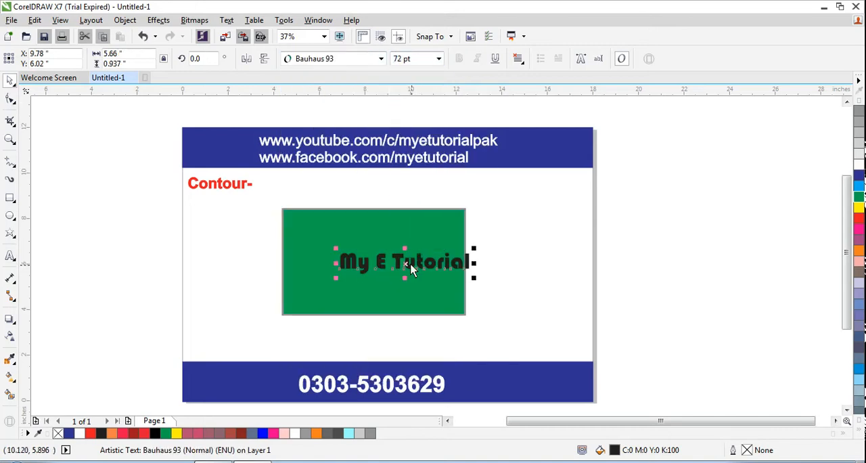
pyautogui.moveTo(410, 263); pyautogui.dragTo(376, 268)
pyautogui.click(236, 275)
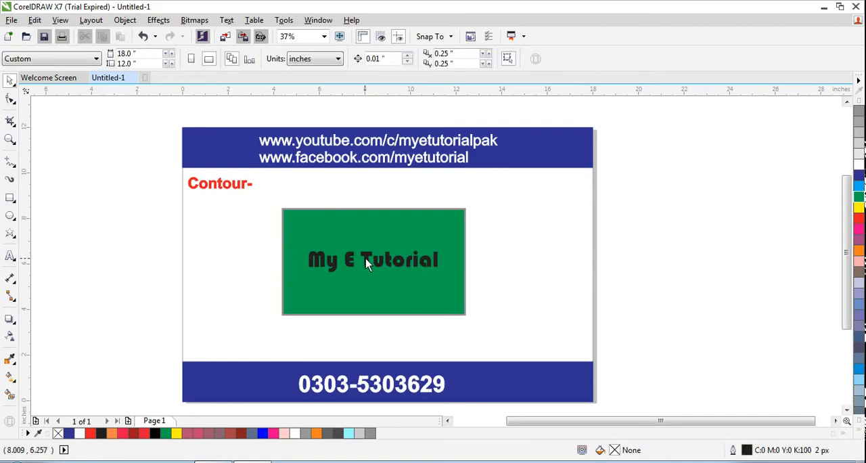
# - Apply a one-step outside contour to the "My E Tutorial" text with an offset of about 0.27 inches
pyautogui.click(365, 258)
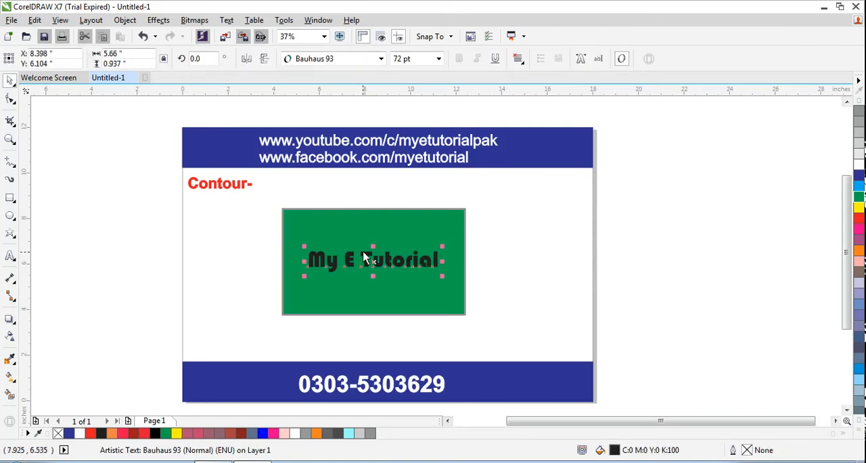
pyautogui.click(11, 319)
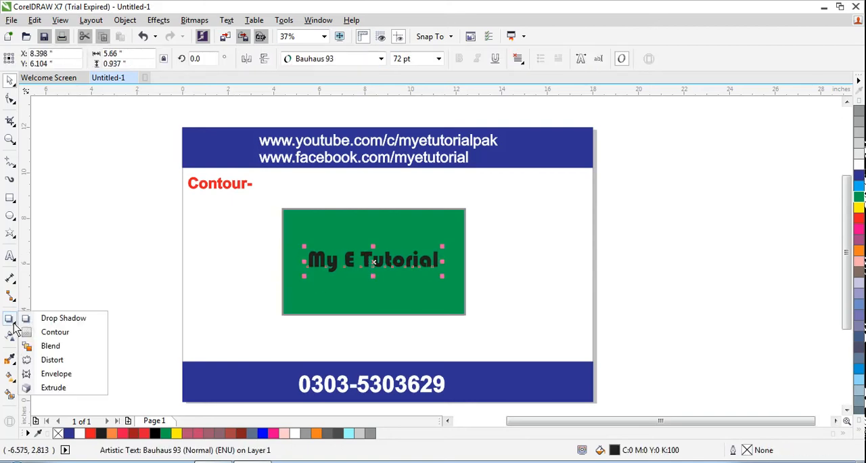
pyautogui.click(55, 336)
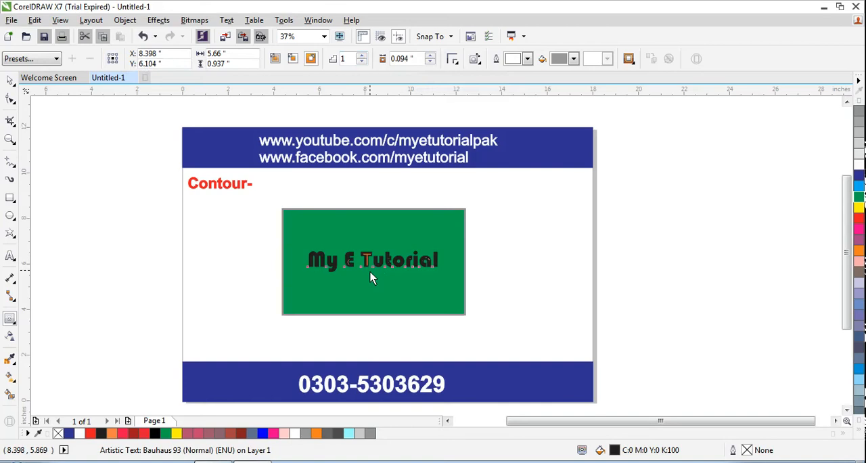
pyautogui.moveTo(370, 272); pyautogui.dragTo(371, 279)
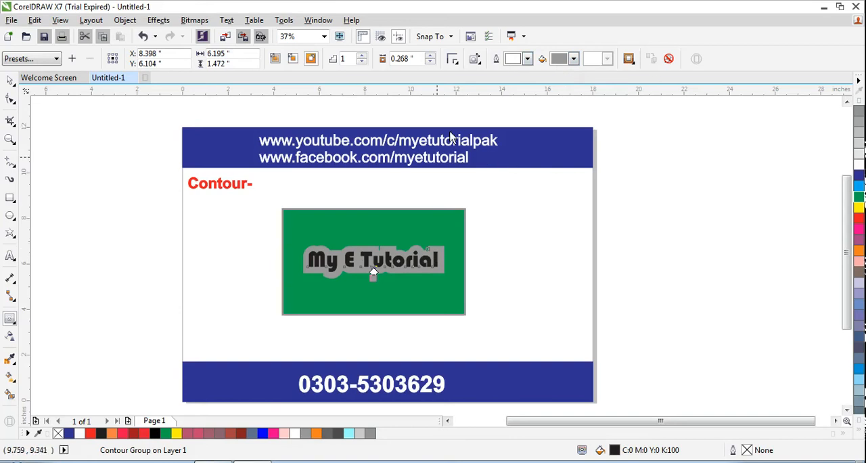
# - Set the contour's outline color to red and widen its offset to about 0.43 inches
pyautogui.click(527, 58)
pyautogui.click(541, 86)
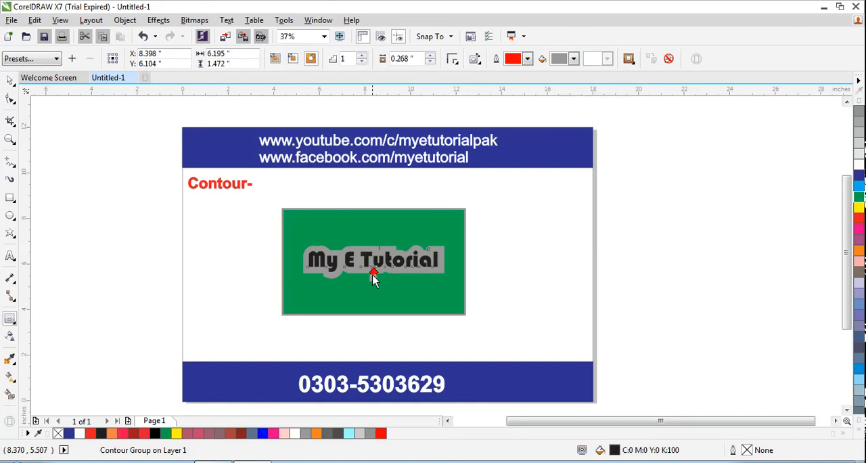
pyautogui.moveTo(372, 274); pyautogui.dragTo(372, 281)
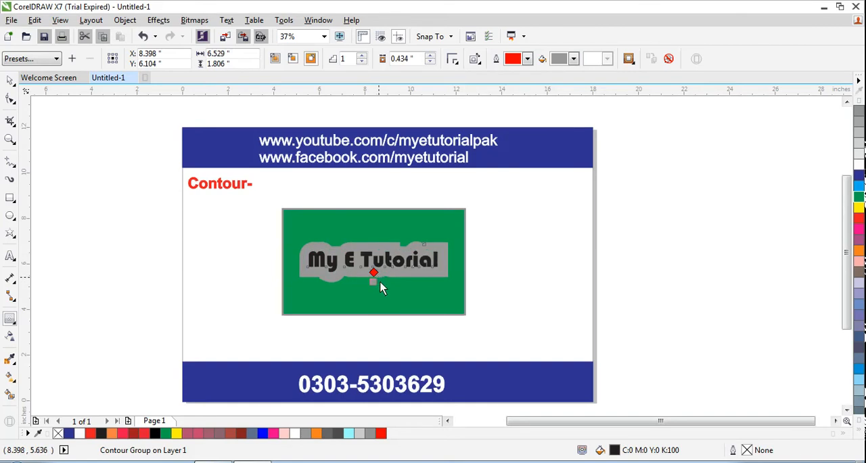
# - Set the contour's fill color to yellow and choose red again as its outline color
pyautogui.click(573, 59)
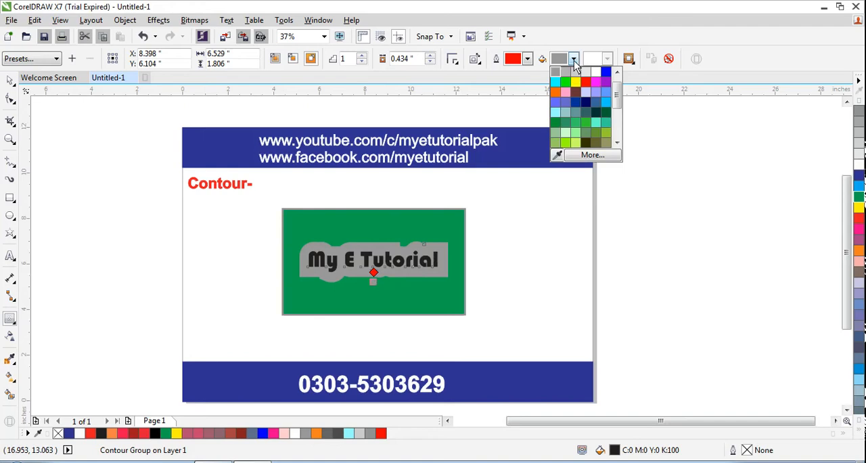
pyautogui.click(575, 82)
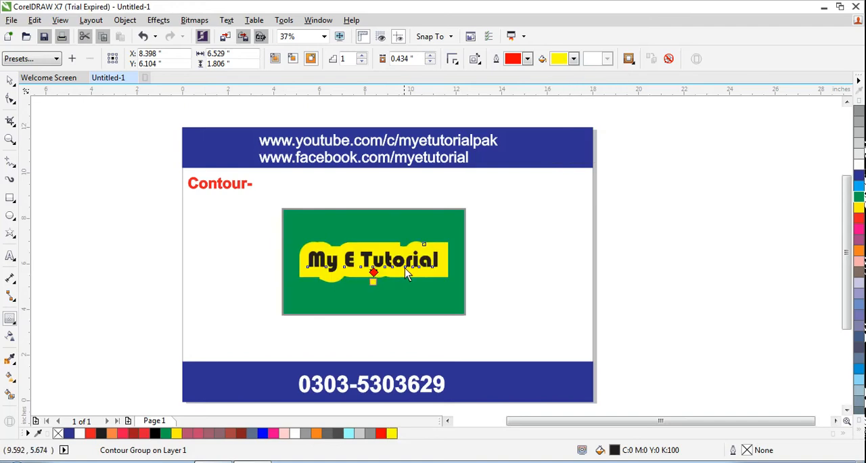
pyautogui.click(527, 60)
pyautogui.click(539, 73)
pyautogui.press('space')
pyautogui.click(383, 326)
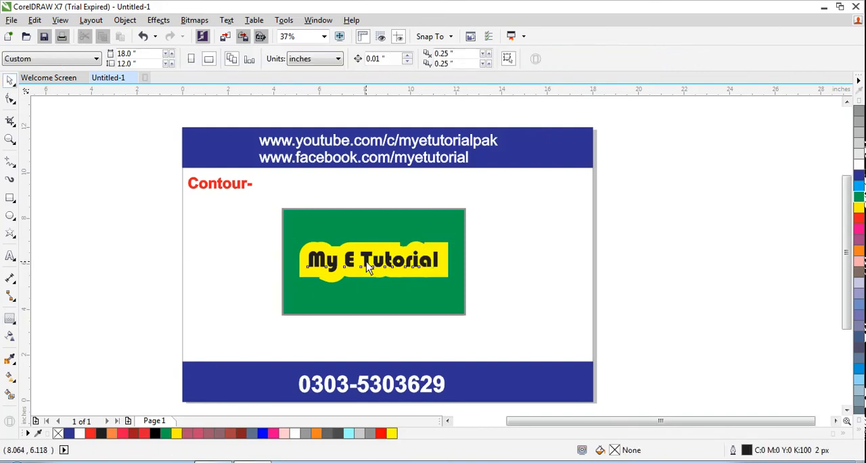
# - Move the contoured text slightly down on the green rectangle, to about X 8.37, Y 5.99 inches
pyautogui.click(369, 260)
pyautogui.moveTo(364, 261)
pyautogui.mouseDown()
pyautogui.moveTo(369, 266)
pyautogui.moveTo(366, 260)
pyautogui.mouseUp()
pyautogui.click(362, 244)
pyautogui.click(415, 328)
pyautogui.click(368, 259)
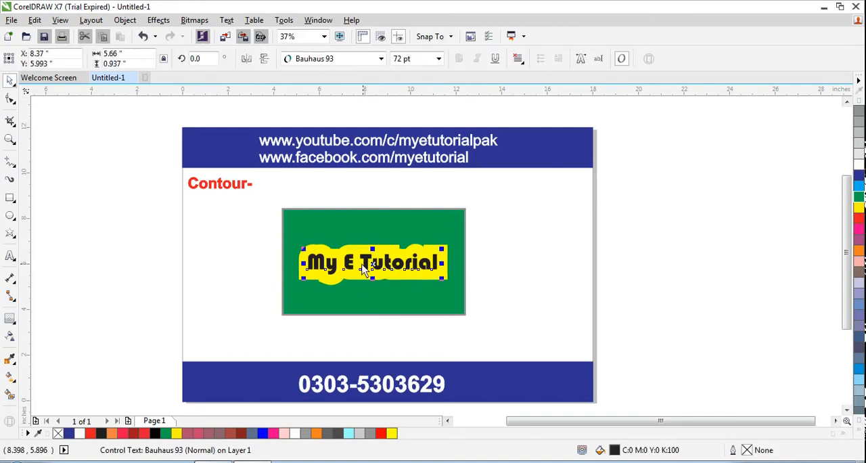
# - Select the contour group around the text and reapply red as its outline color
pyautogui.click(365, 252)
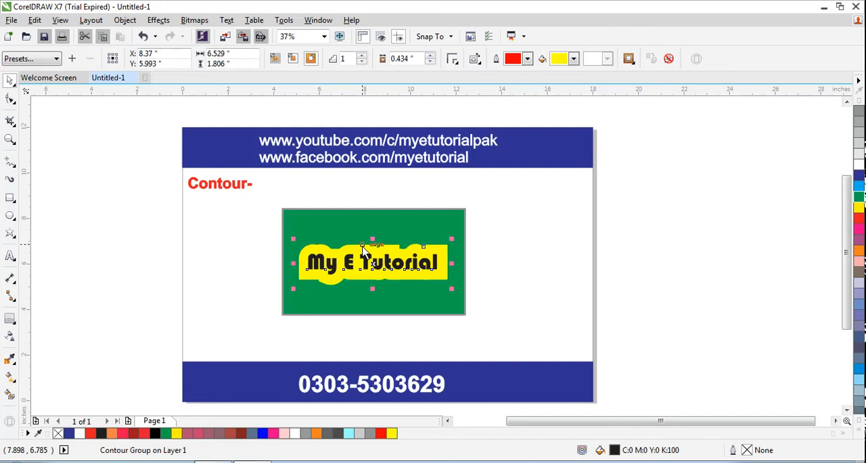
pyautogui.click(528, 58)
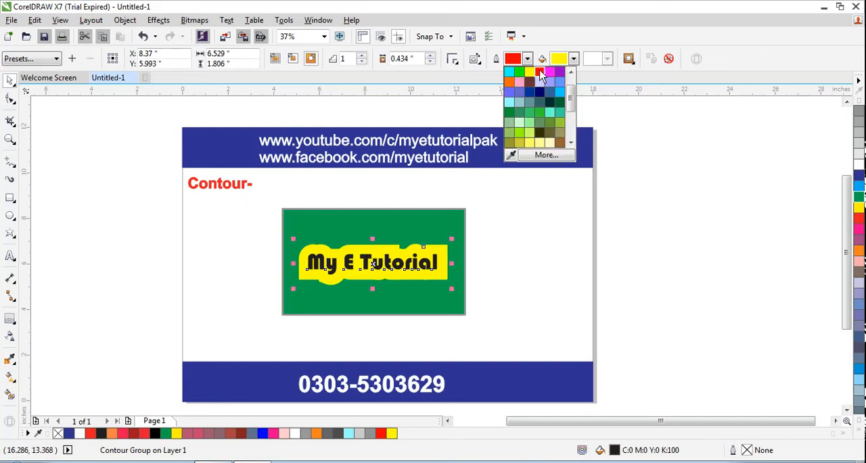
pyautogui.click(539, 73)
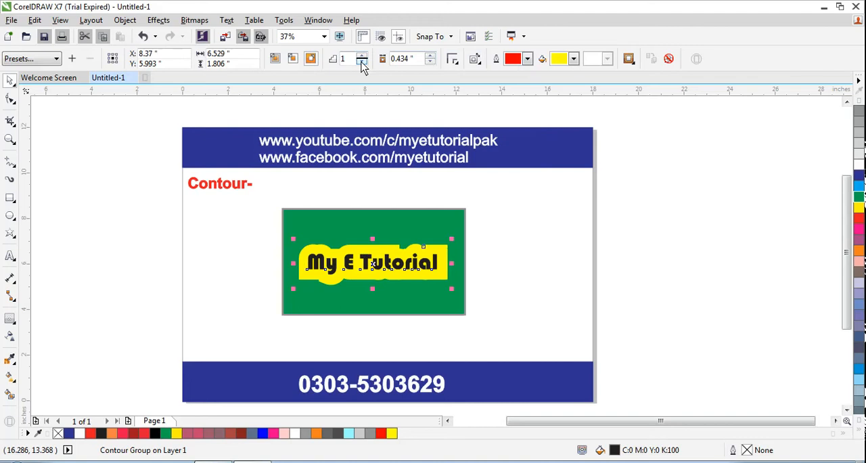
# - Try 4 contour steps on the text's contour and undo the change
pyautogui.moveTo(352, 59); pyautogui.dragTo(328, 59)
pyautogui.write('4')
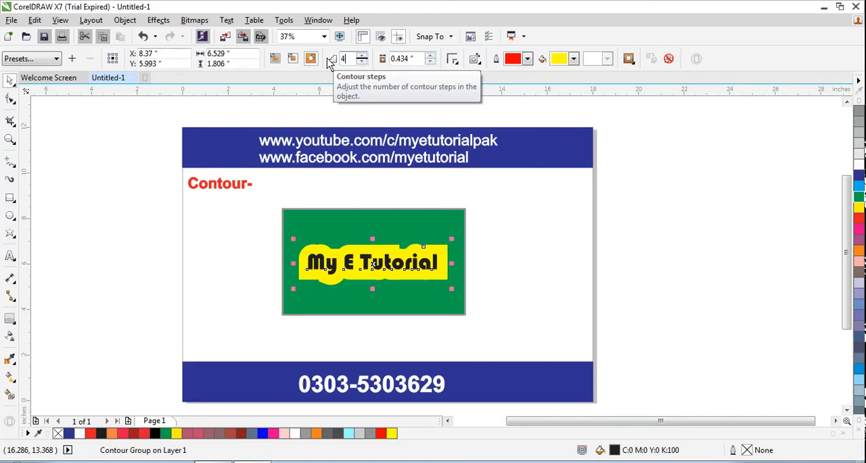
pyautogui.press('Return')
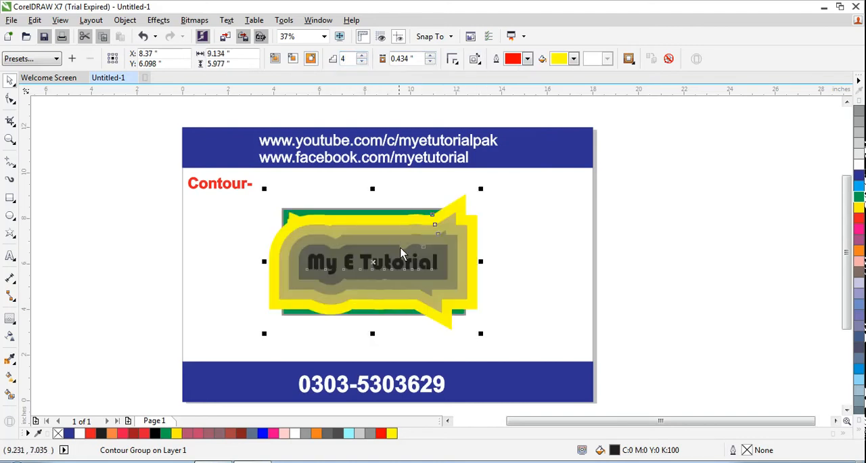
pyautogui.hotkey('ctrl', 'z')
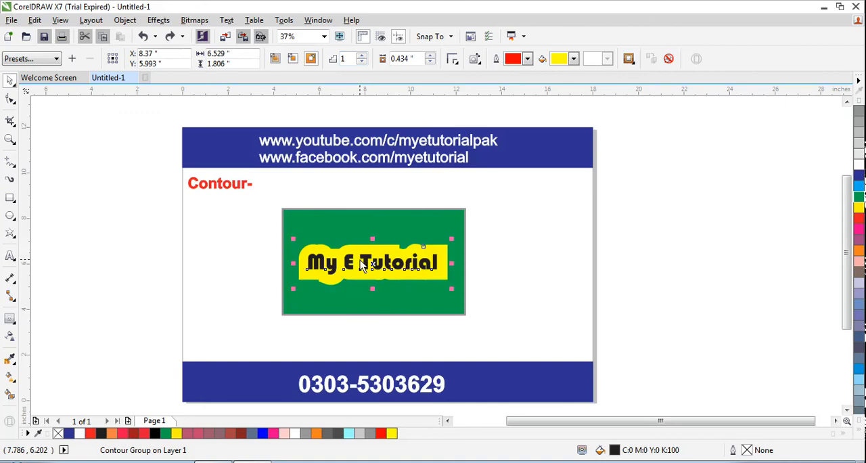
# - Try 2 contour steps on the text's contour and undo the change
pyautogui.moveTo(345, 60); pyautogui.dragTo(336, 65)
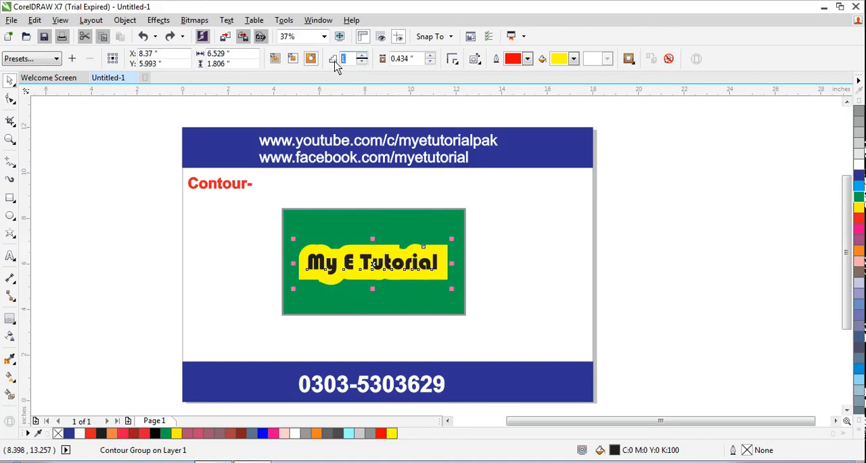
pyautogui.write('2')
pyautogui.press('Return')
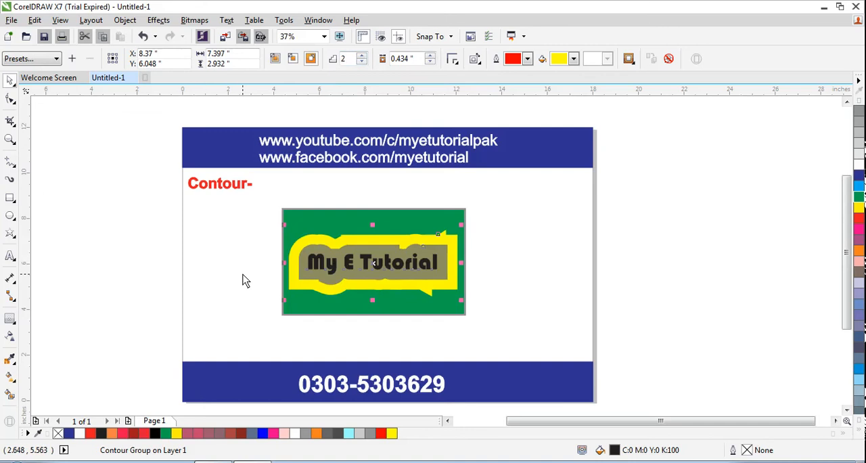
pyautogui.hotkey('ctrl', 'z')
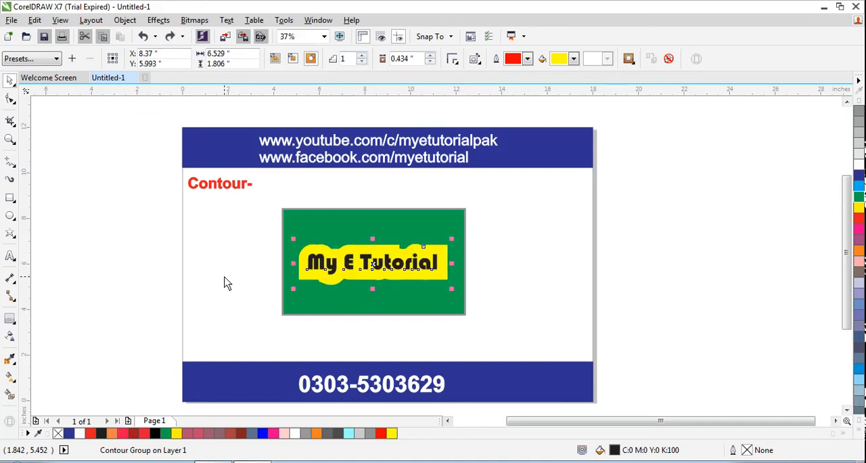
# - Try the inside and to-center contour directions on the text's contour
pyautogui.click(268, 250)
pyautogui.click(306, 249)
pyautogui.click(313, 248)
pyautogui.click(293, 60)
pyautogui.click(485, 194)
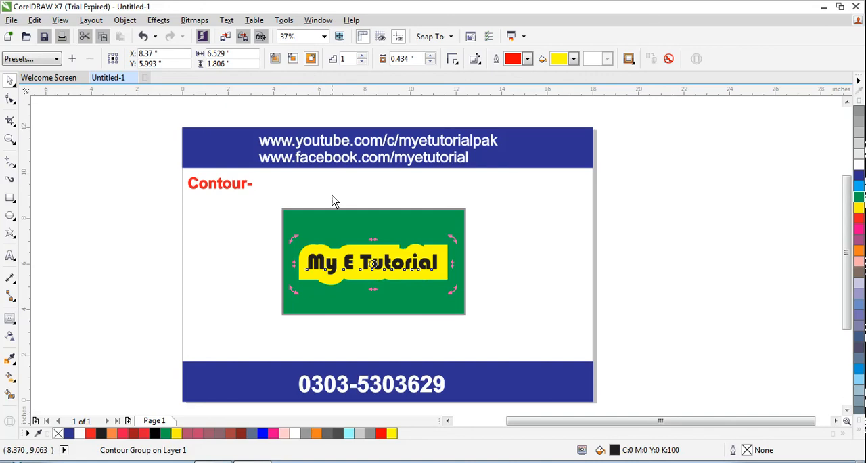
pyautogui.click(274, 60)
pyautogui.click(467, 257)
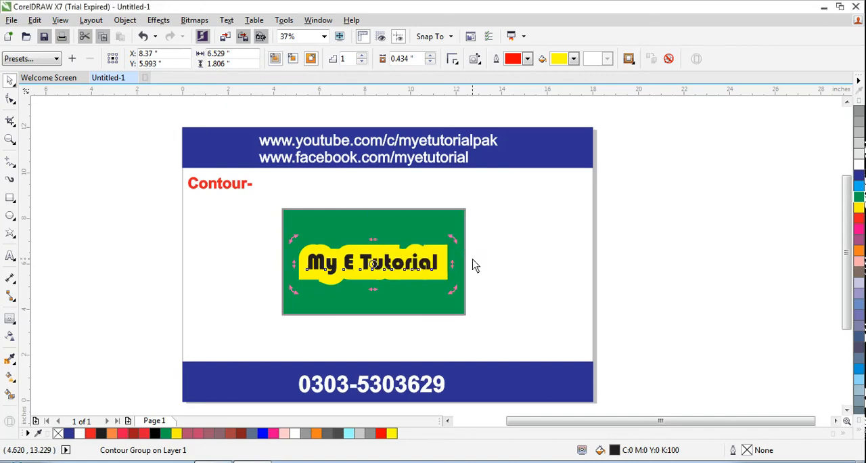
pyautogui.click(265, 268)
pyautogui.click(364, 258)
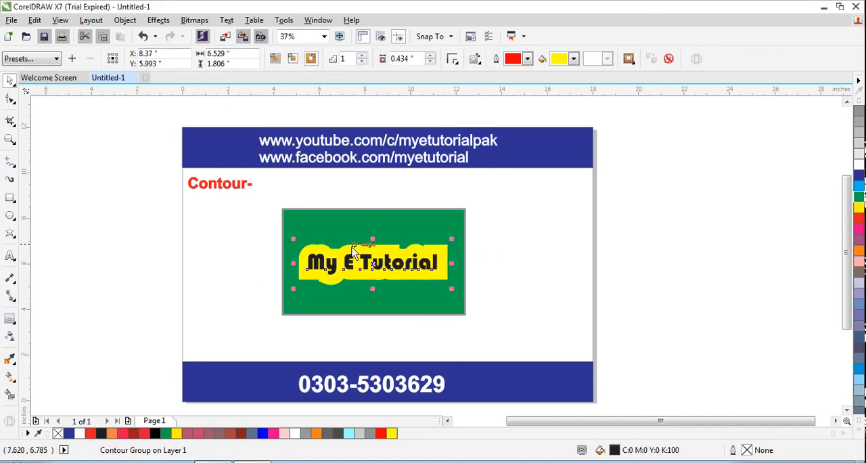
# - Try cyan as the contour's outline color and settle on medium green
pyautogui.click(351, 252)
pyautogui.click(347, 247)
pyautogui.click(527, 59)
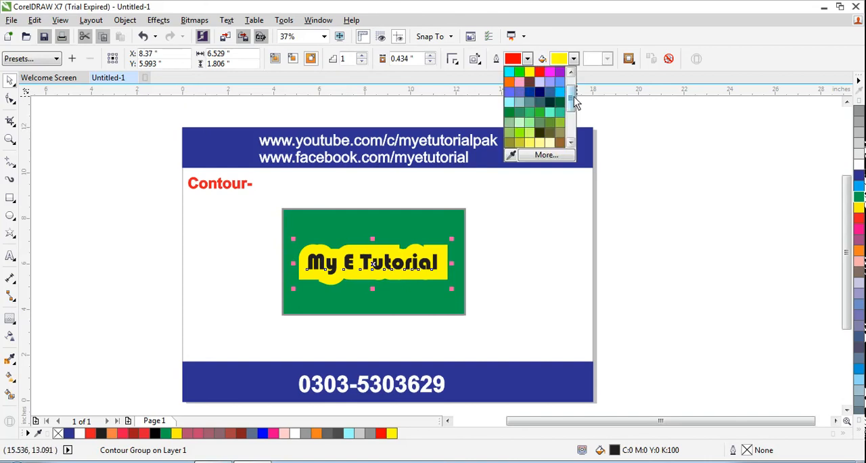
pyautogui.scroll(3, 573, 102)
pyautogui.click(511, 94)
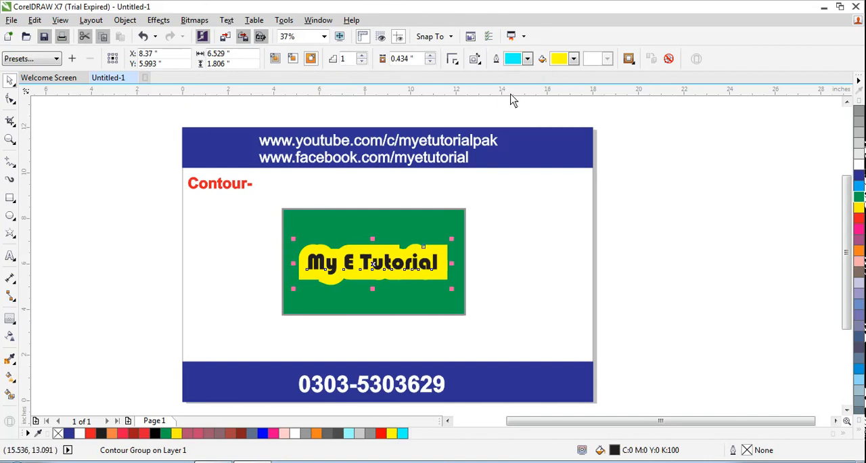
pyautogui.click(531, 59)
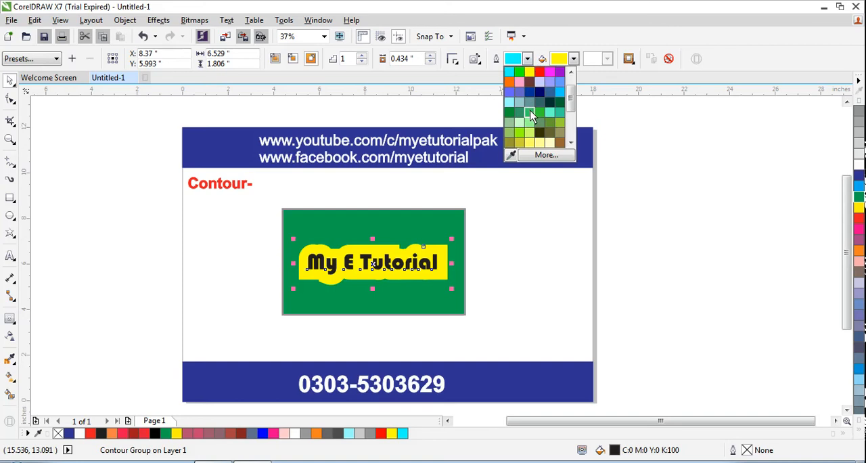
pyautogui.click(531, 112)
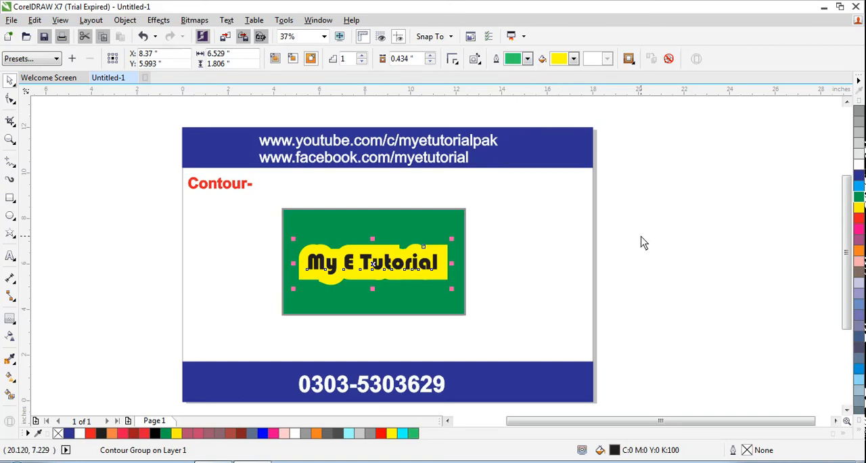
# - Give the contoured "My E Tutorial" text a red outline and a red fill
pyautogui.press('Escape')
pyautogui.click(334, 277)
pyautogui.click(351, 248)
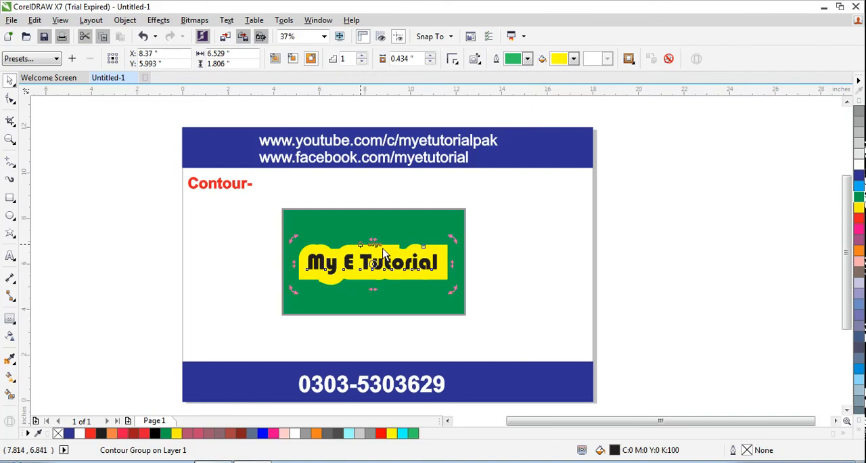
pyautogui.rightClick(857, 221)
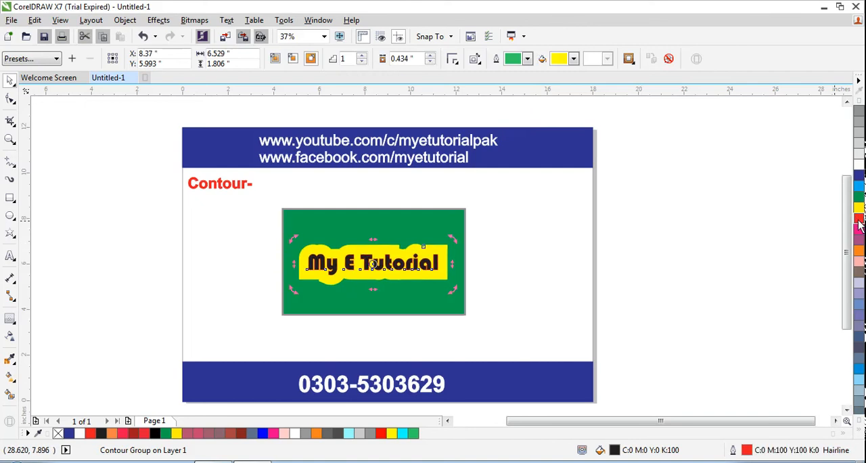
pyautogui.click(856, 221)
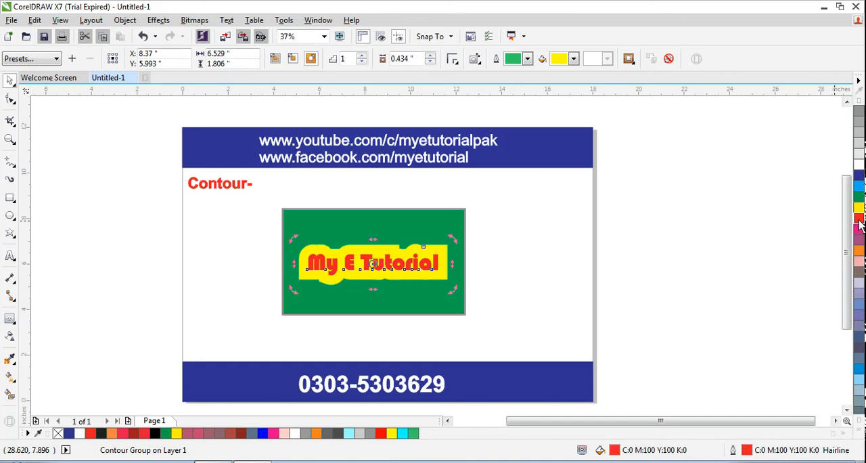
# - Try dark green and bright red as the fill color of the text's contour
pyautogui.click(533, 234)
pyautogui.click(426, 247)
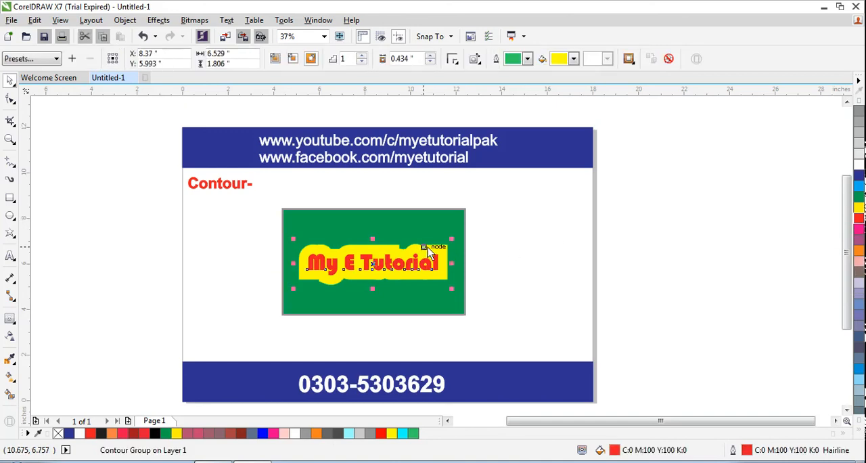
pyautogui.click(573, 58)
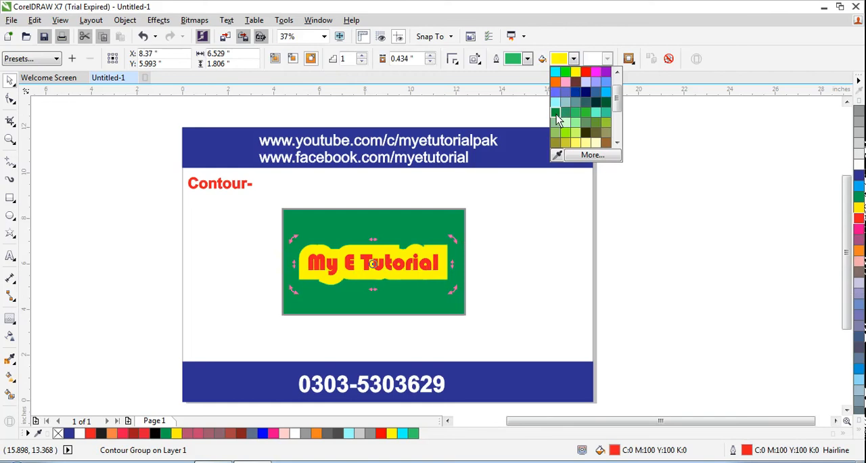
pyautogui.click(556, 113)
pyautogui.click(572, 59)
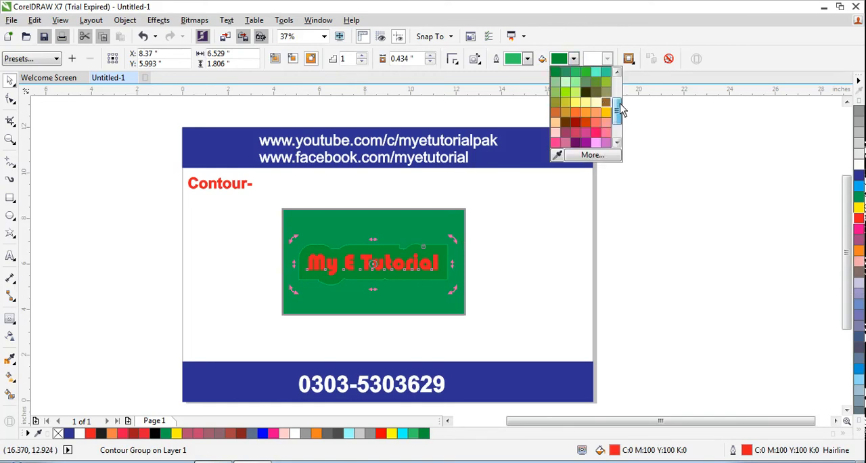
pyautogui.moveTo(618, 108); pyautogui.dragTo(614, 97)
pyautogui.click(584, 93)
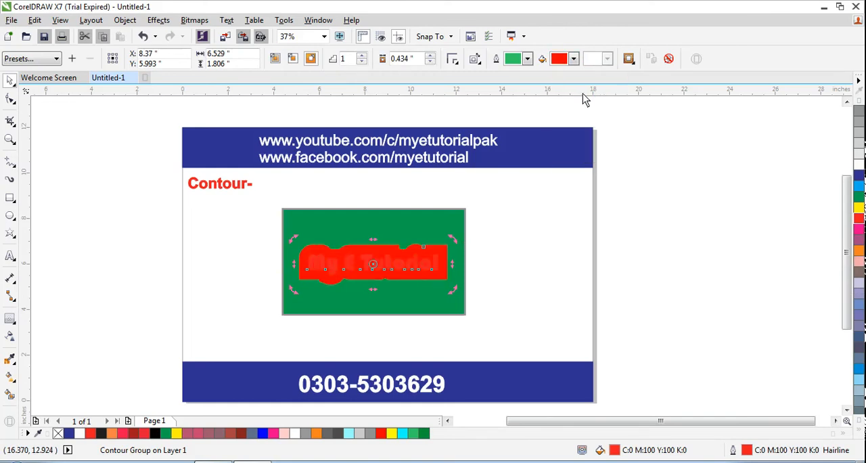
# - Set the contour's fill color to a dark rose and deselect the contoured text
pyautogui.click(573, 58)
pyautogui.moveTo(618, 98); pyautogui.dragTo(621, 127)
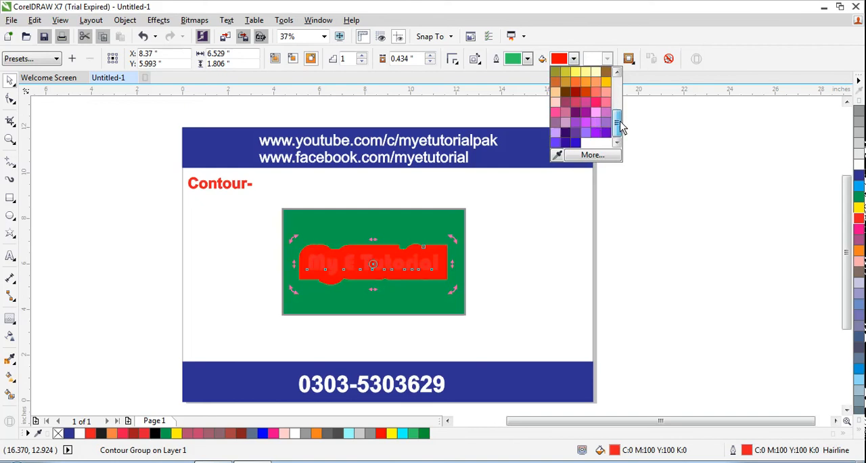
pyautogui.click(565, 101)
pyautogui.click(565, 223)
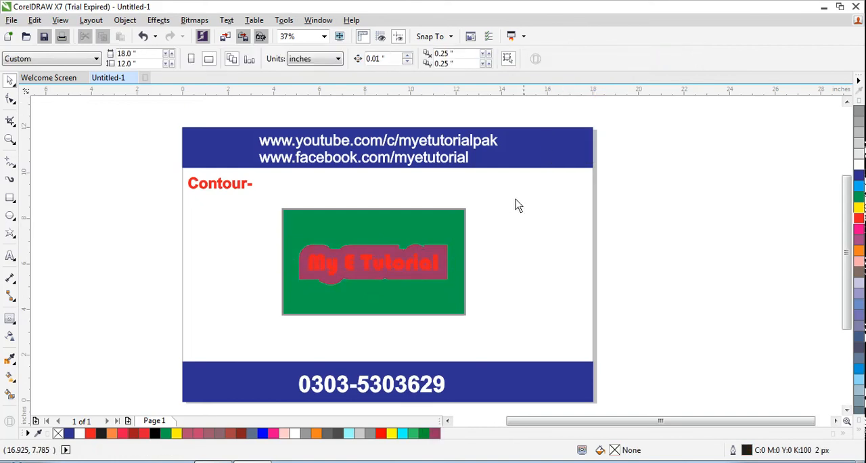
# - Select the green rectangle together with the contoured text and convert them to a bitmap
pyautogui.click(356, 254)
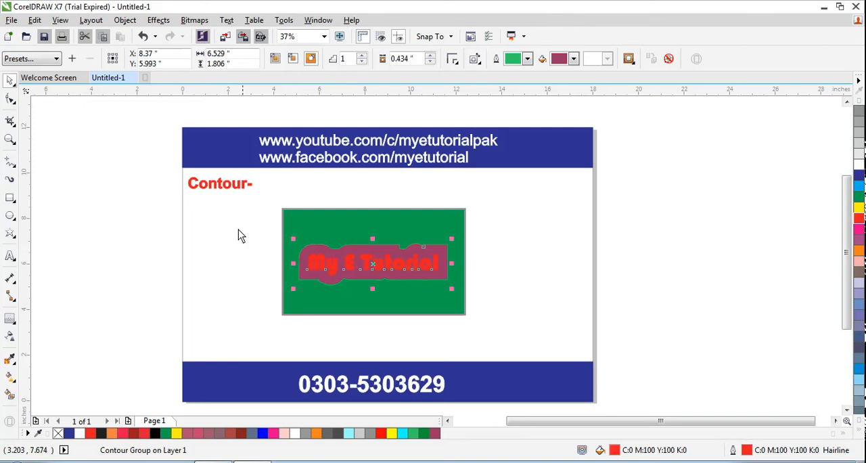
pyautogui.moveTo(274, 190); pyautogui.dragTo(488, 338)
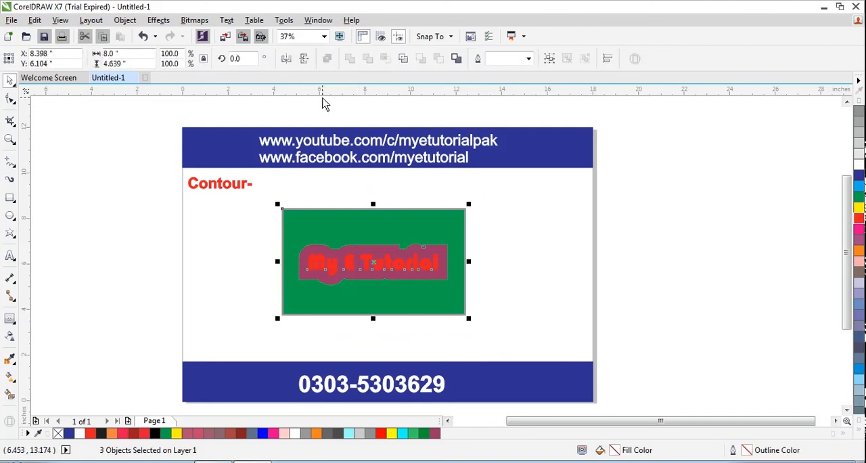
pyautogui.click(194, 20)
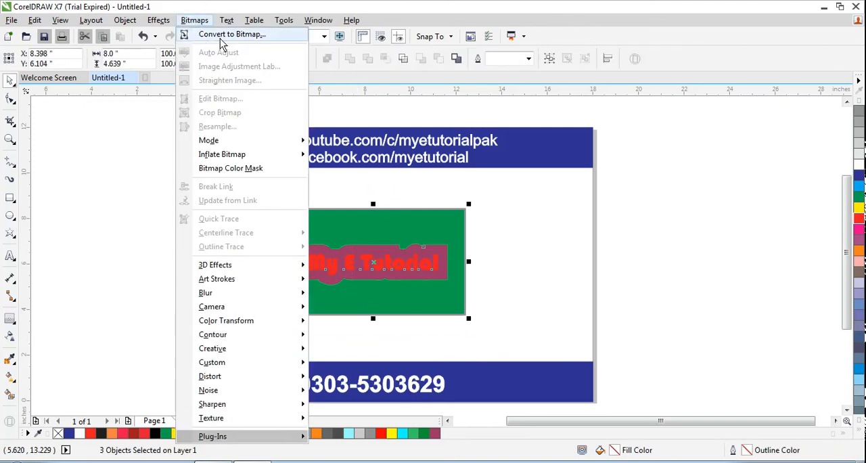
pyautogui.click(221, 38)
pyautogui.click(391, 302)
pyautogui.click(251, 298)
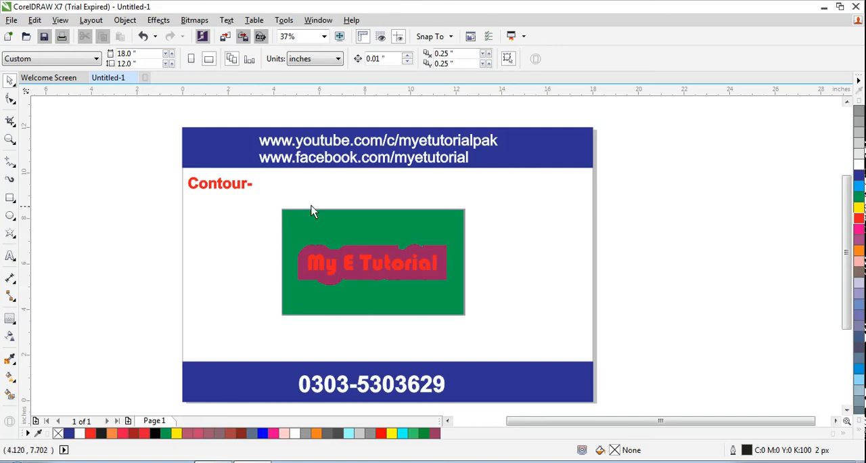
pyautogui.click(758, 460)
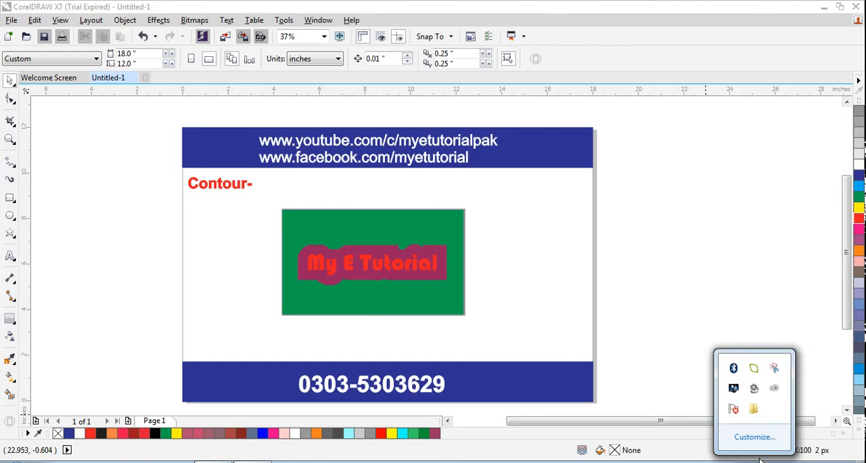